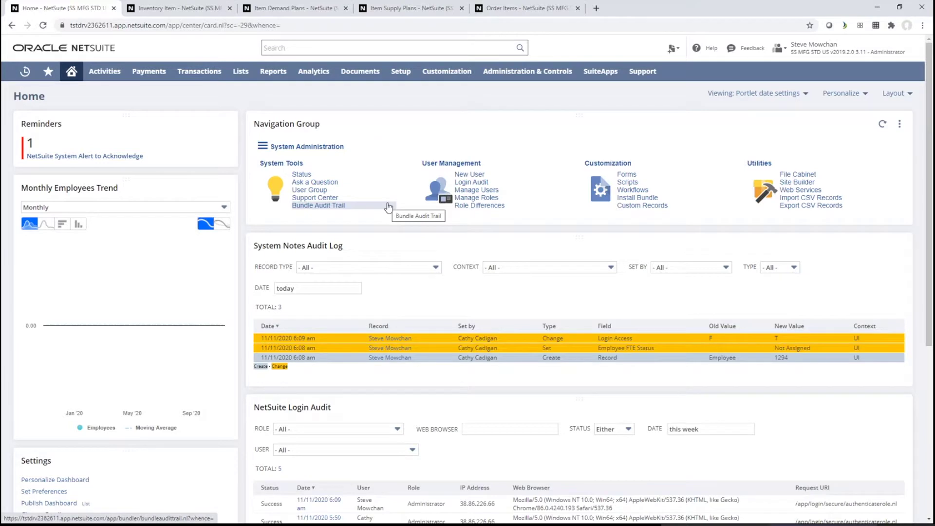
Open the iPad Pro 12.9 inch - 128 GB inventory item record for editing.
left_click(178, 11)
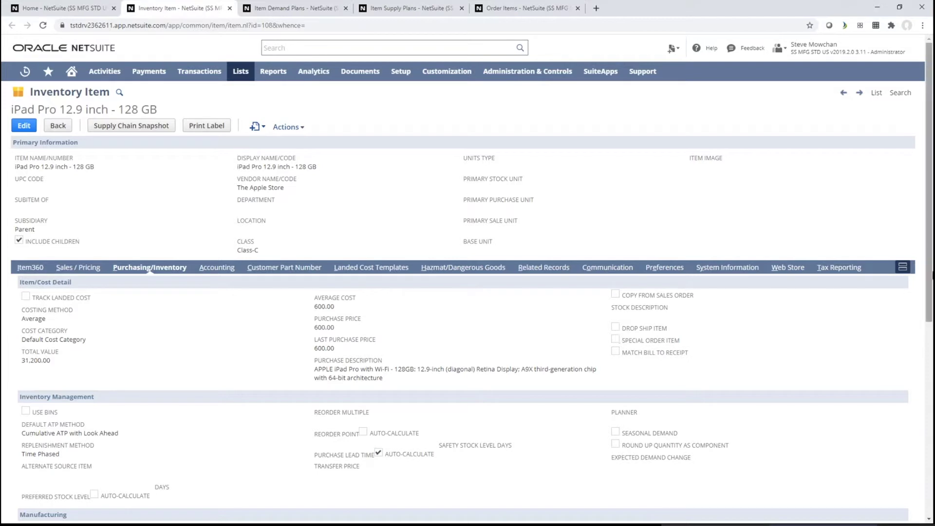
left_click_drag(931, 275, 932, 434)
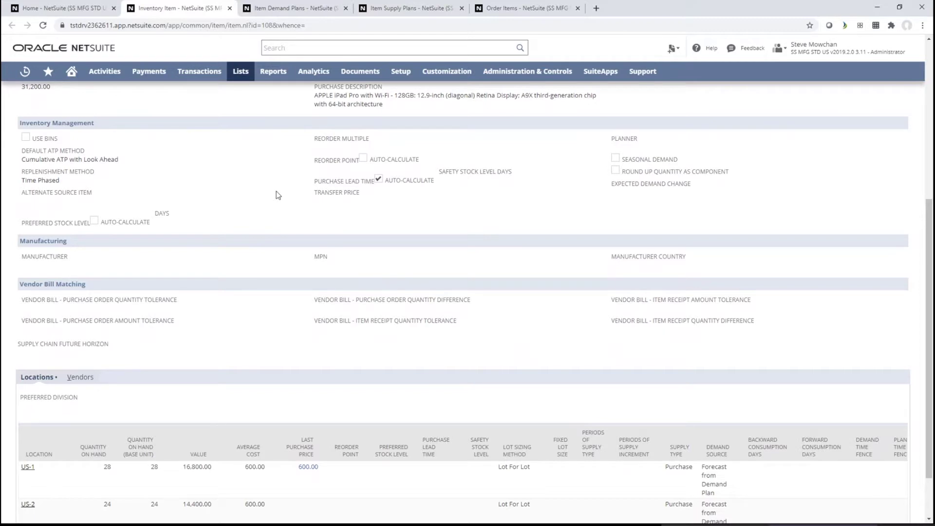
left_click_drag(930, 310, 930, 372)
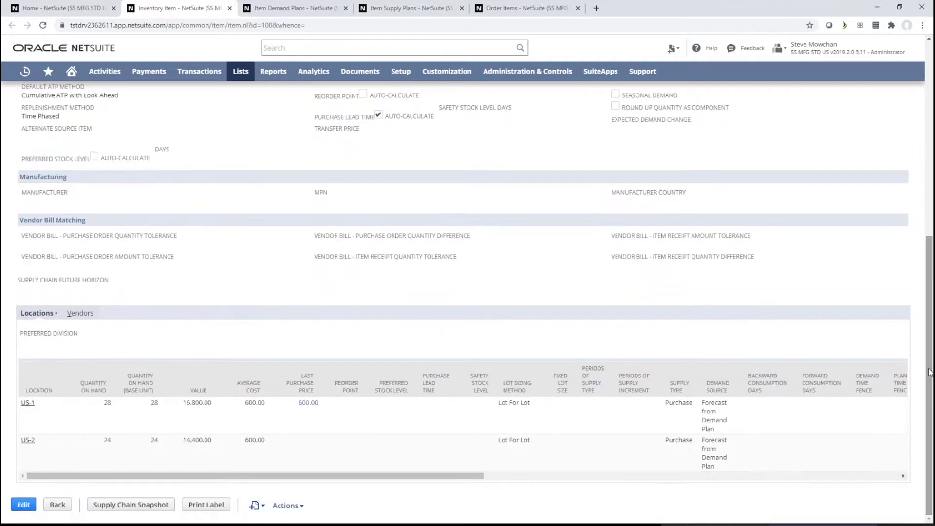
left_click(28, 507)
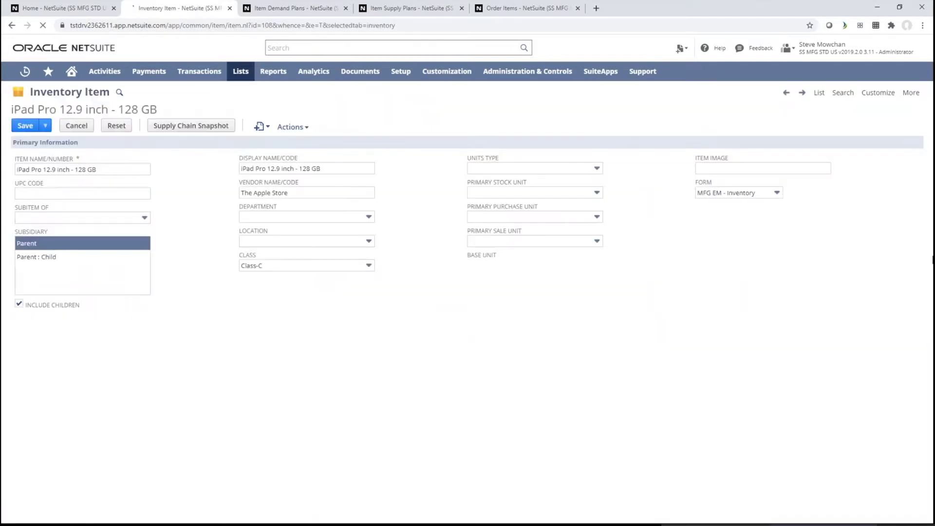
Set the item's replenishment method to Reorder Point and activate the reorder multiple for entry.
scroll(932, 223, "down", 5)
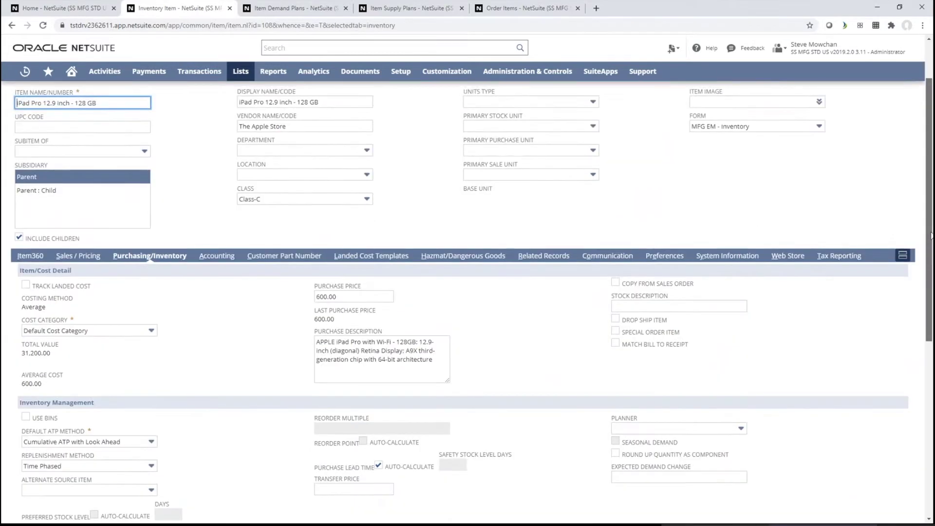
scroll(253, 245, "down", 3)
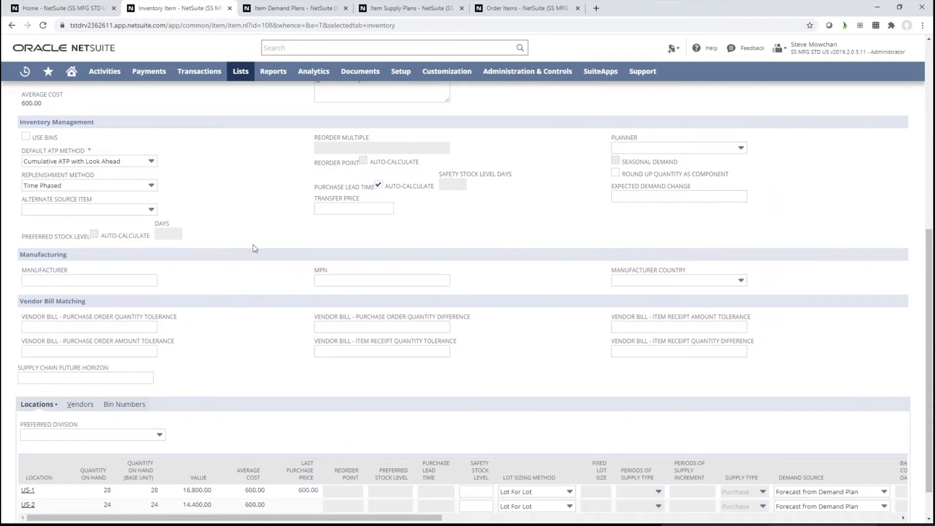
left_click(151, 185)
left_click(140, 199)
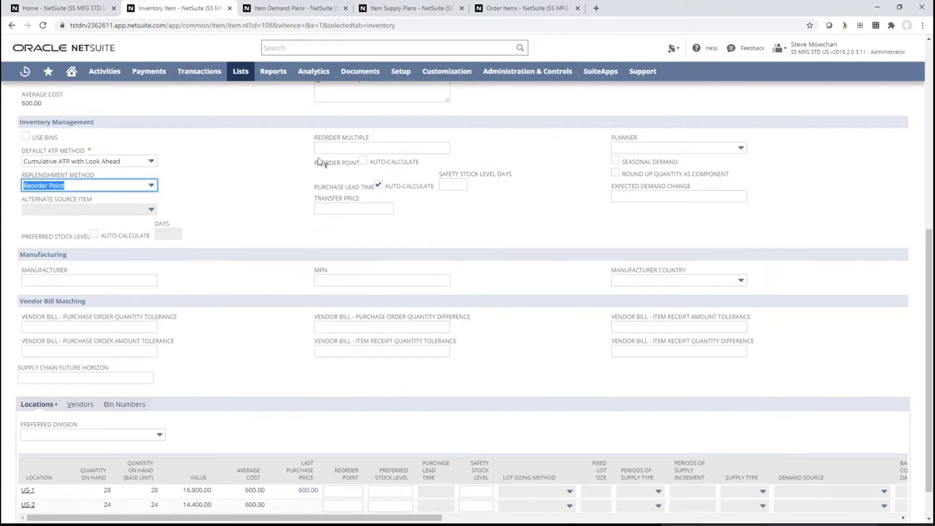
left_click(338, 147)
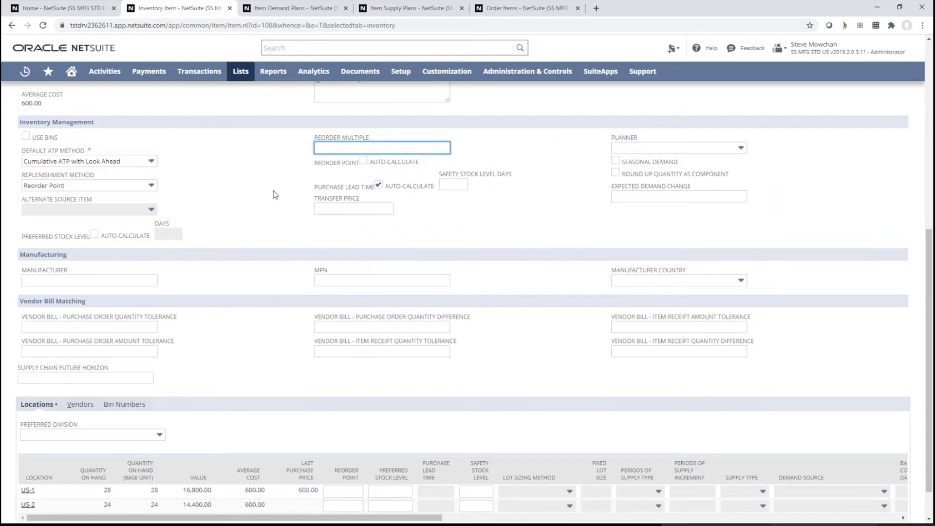
Set the item's replenishment method to Time Phased and look through the alternate source item choices without picking one.
left_click(152, 187)
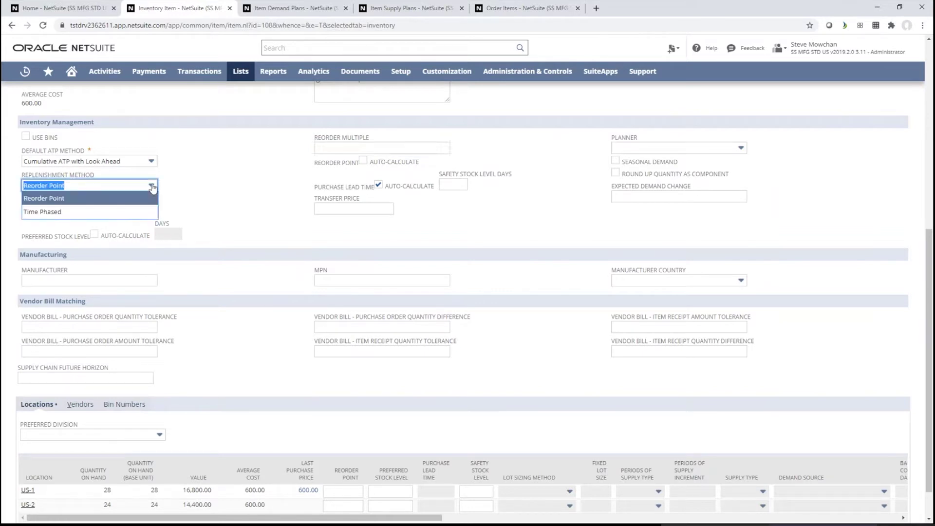
left_click(133, 211)
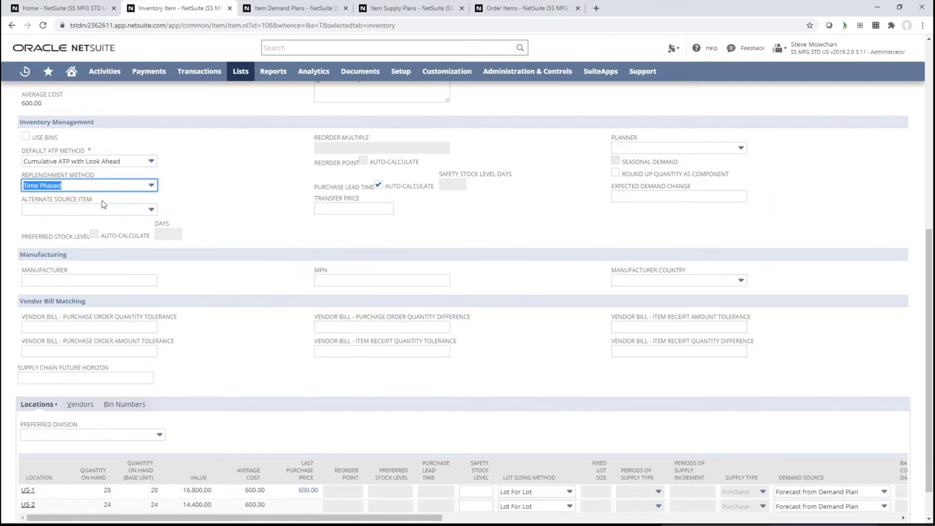
left_click(151, 210)
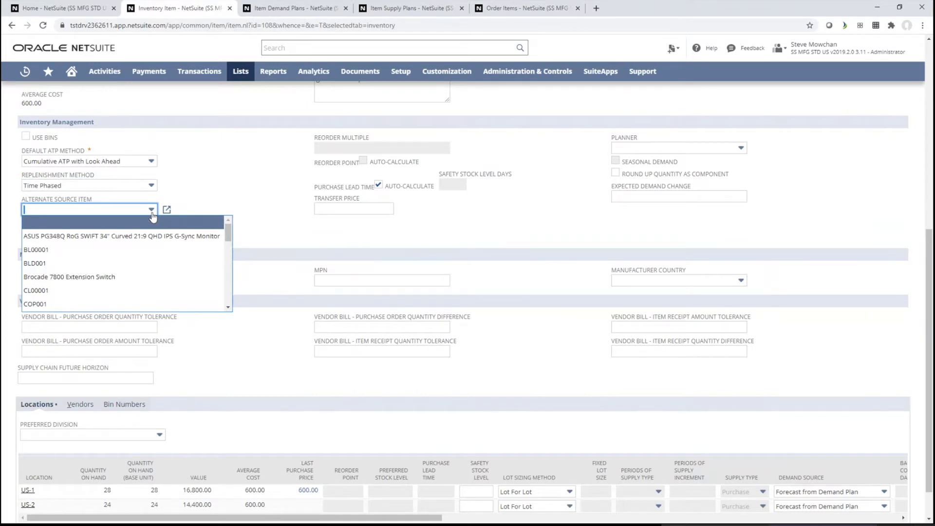
left_click(152, 210)
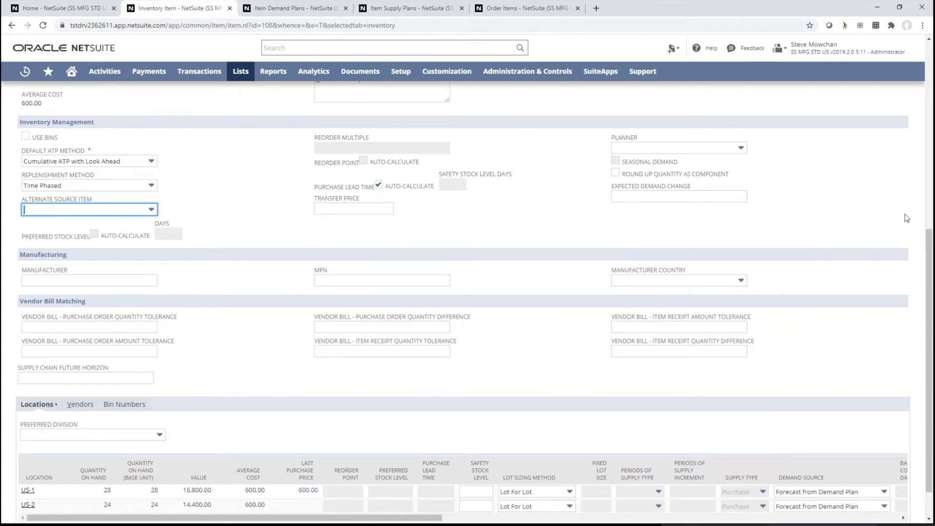
scroll(929, 222, "up", 7)
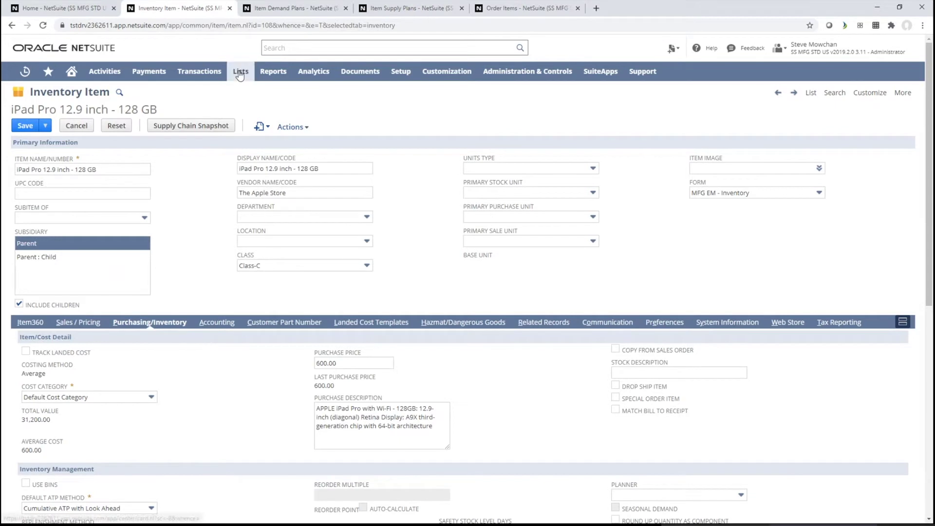
Start an item demand plan calculation for subsidiary Child and location US-1.
left_click(288, 9)
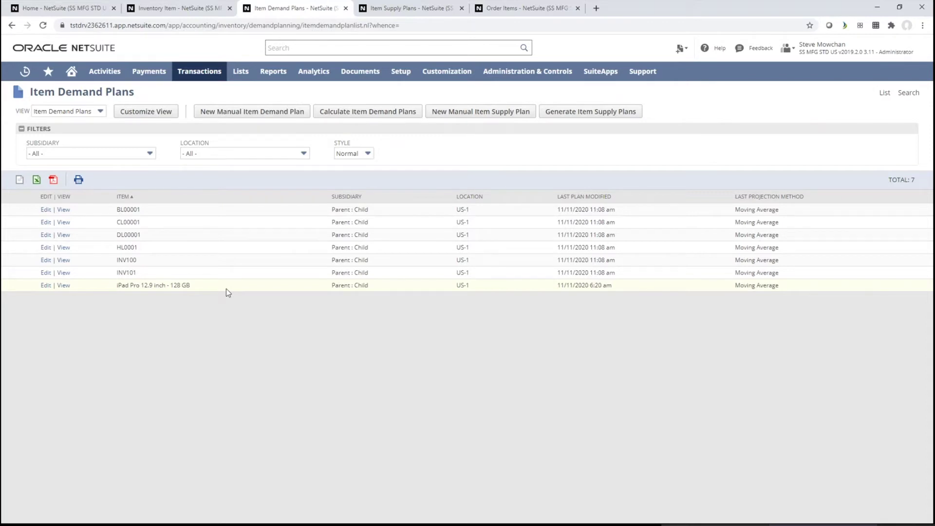
left_click(362, 112)
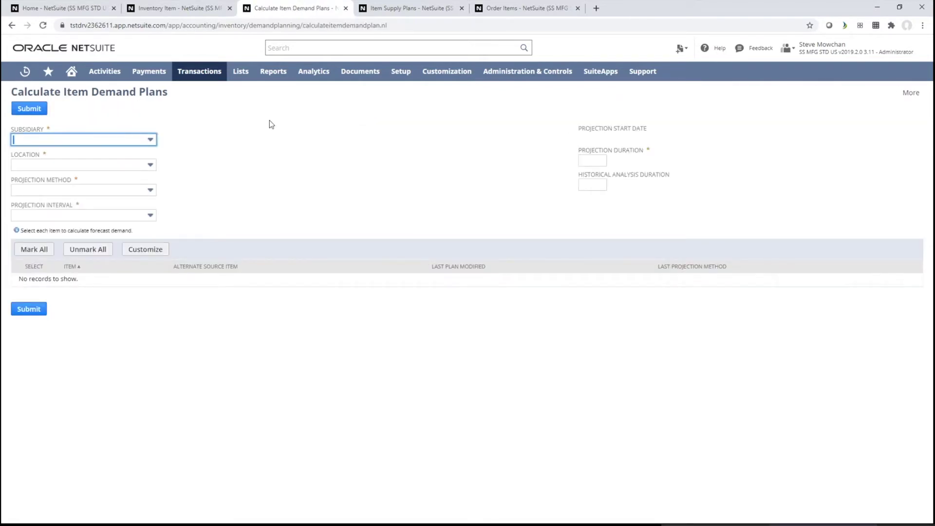
left_click(151, 141)
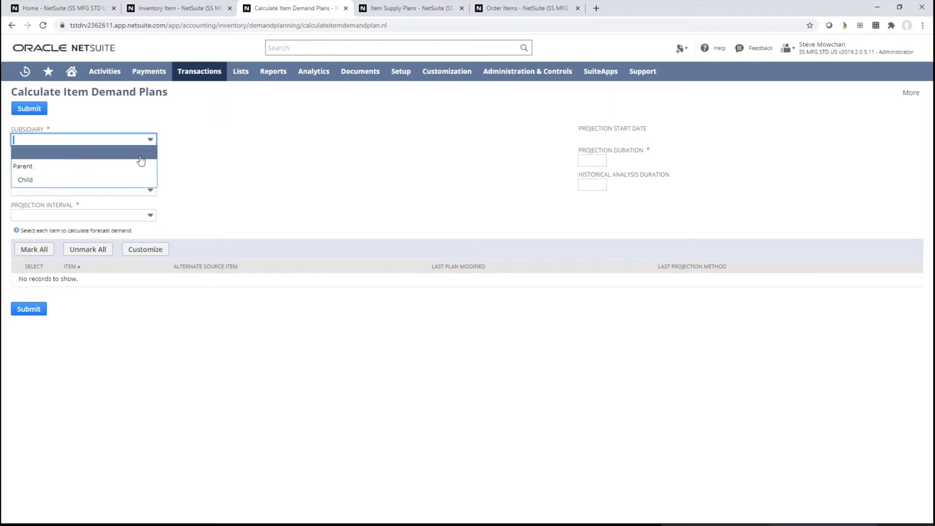
left_click(130, 180)
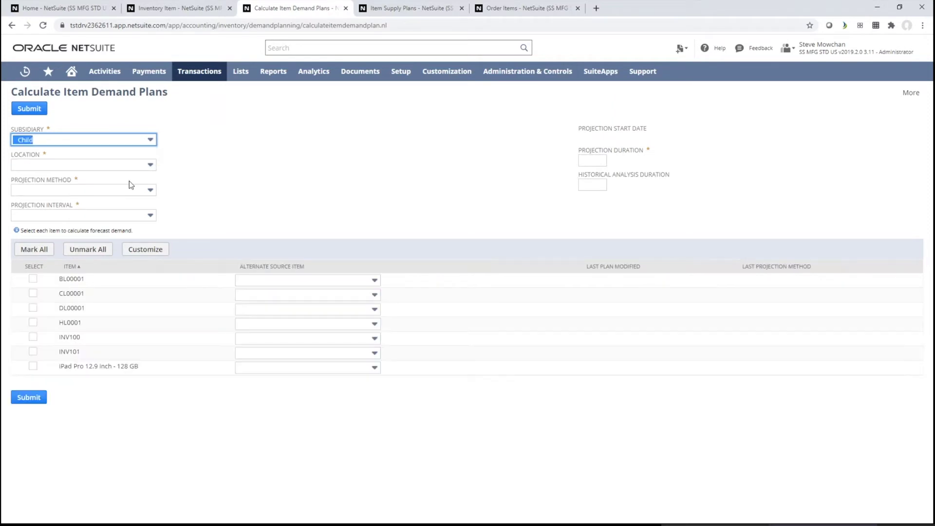
left_click(151, 166)
left_click(135, 208)
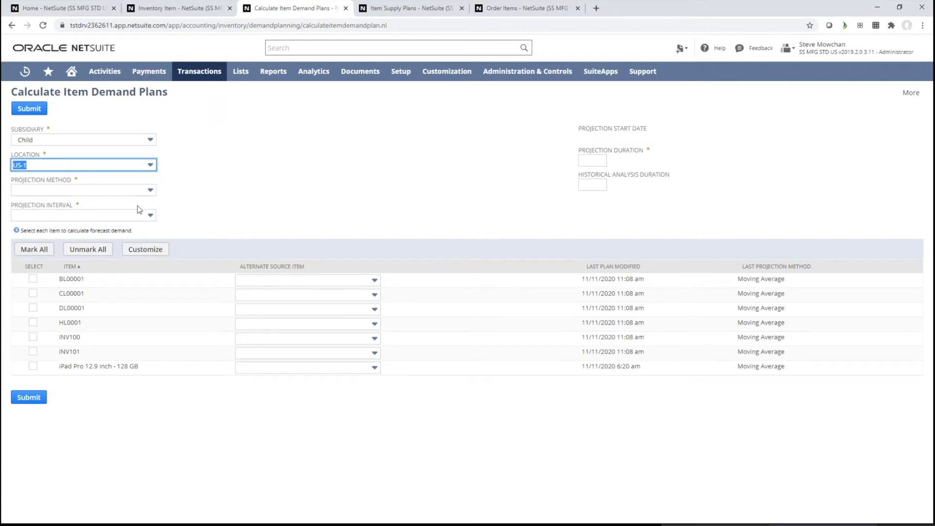
Choose the Moving Average projection method with projection duration 9 and historical analysis duration 6, and leave the calculation without submitting.
left_click(151, 191)
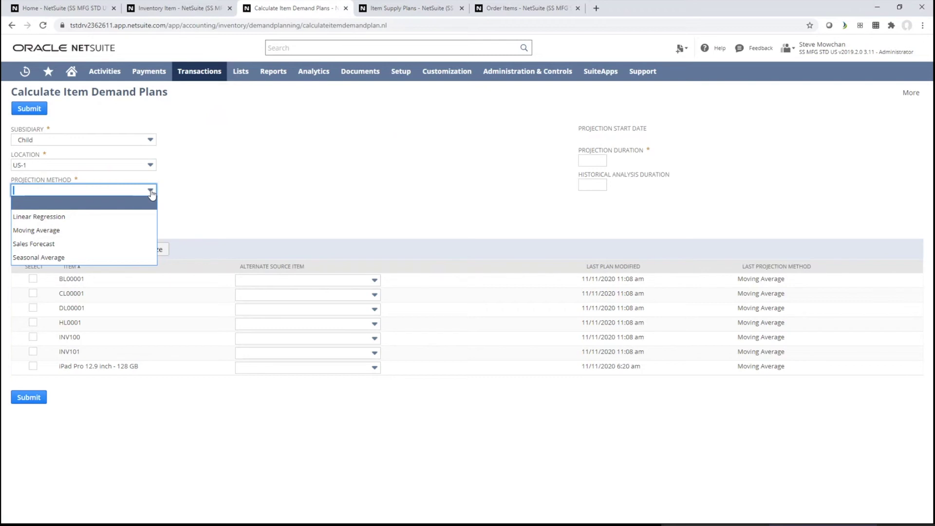
left_click(138, 232)
left_click(566, 160)
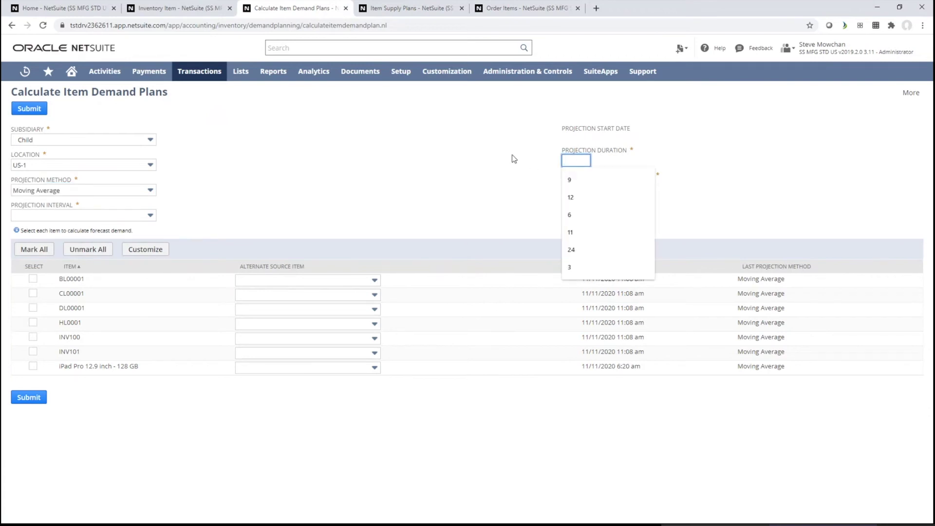
type("9")
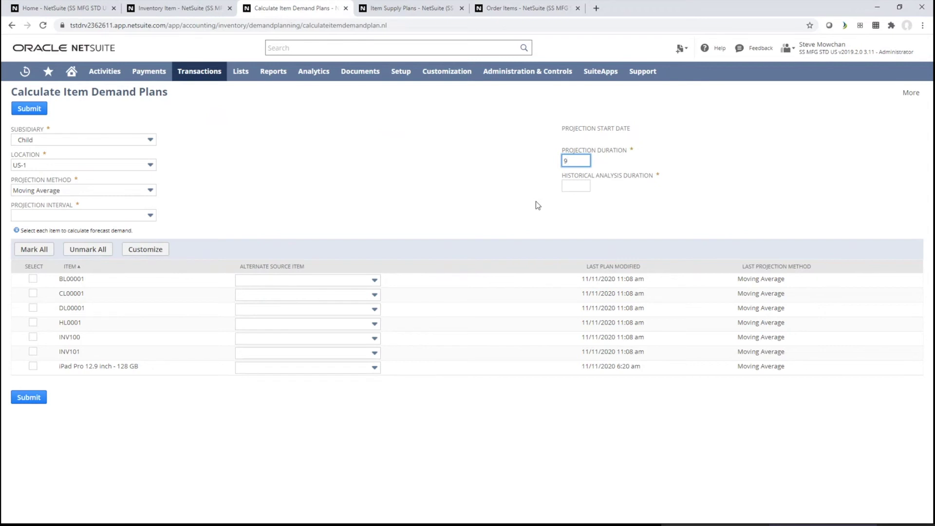
left_click(575, 186)
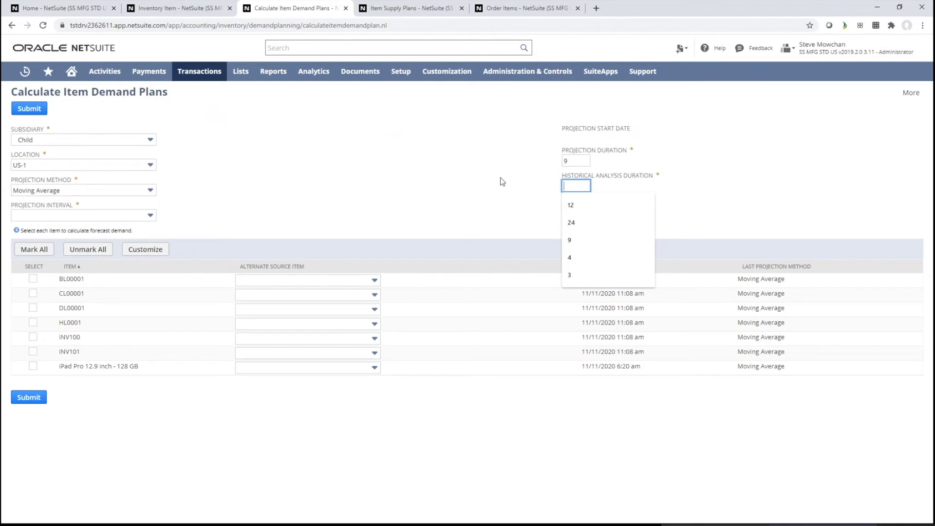
type("6")
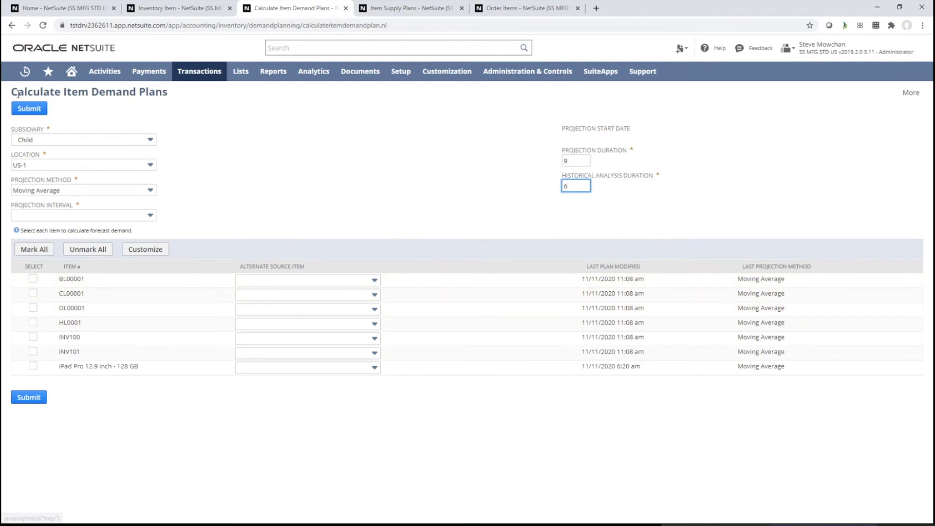
left_click(373, 278)
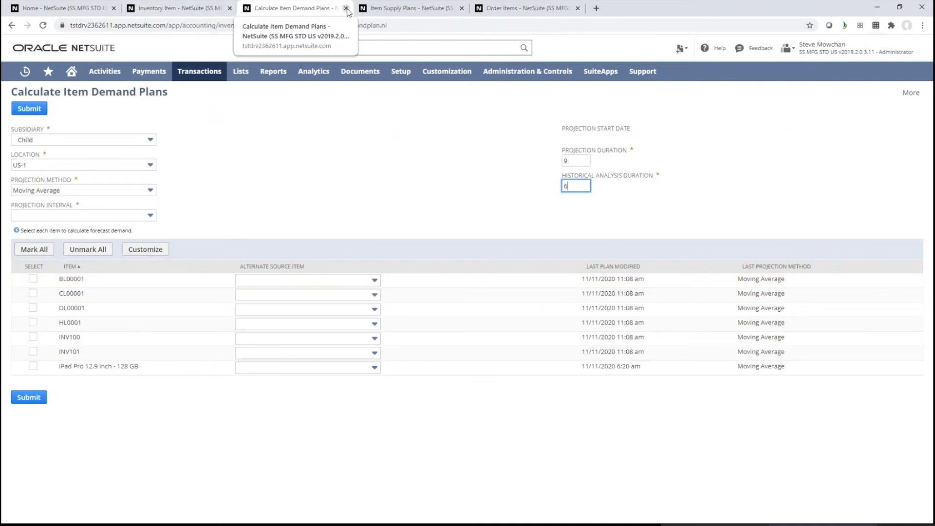
left_click(12, 27)
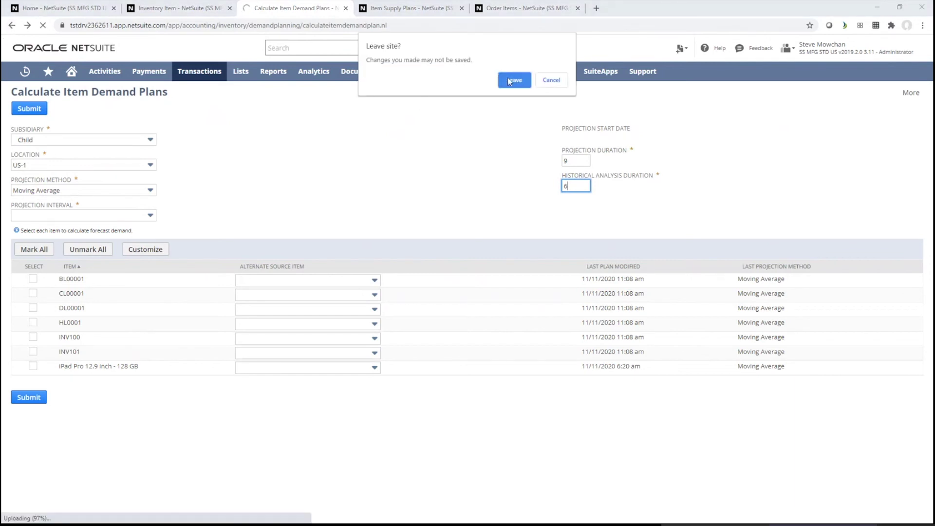
left_click(515, 80)
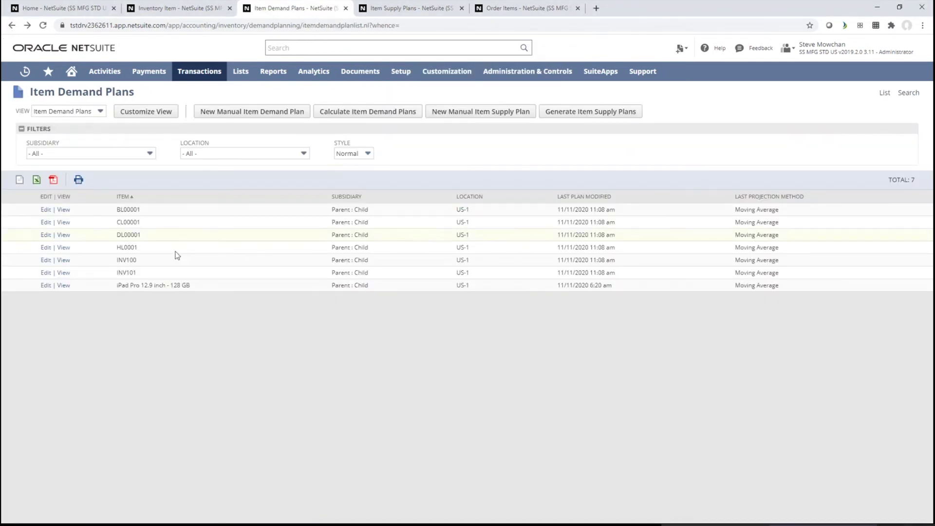
Open the iPad Pro 12.9 inch - 128 GB item demand plan in a separate browser tab.
right_click(64, 290)
left_click(78, 294)
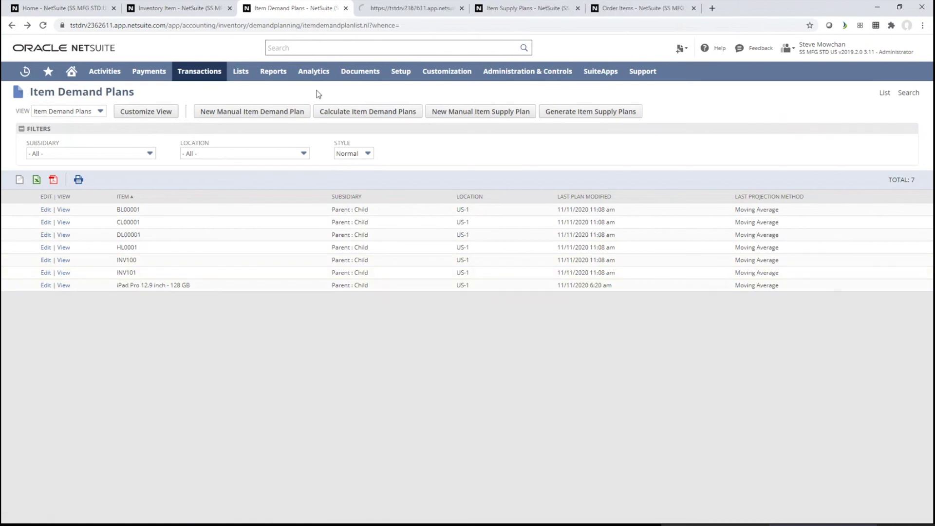
left_click(396, 9)
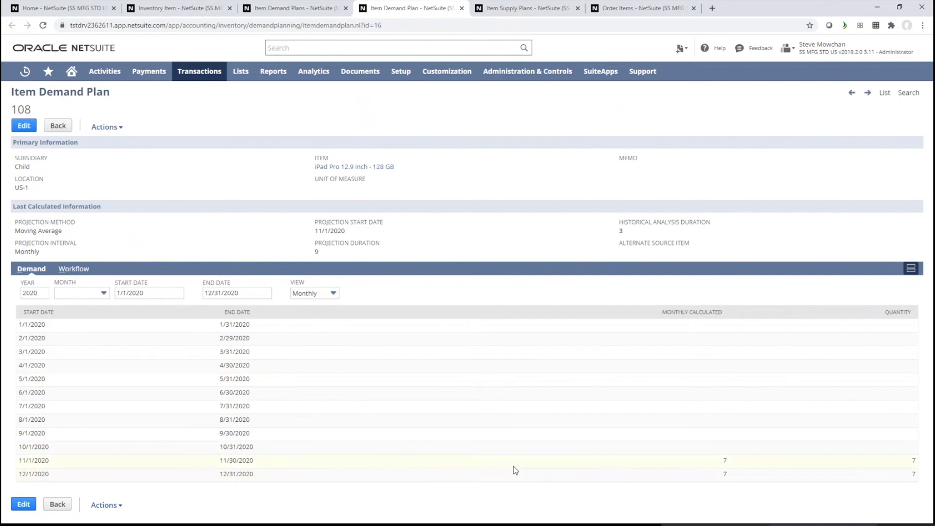
Show the plan's monthly demand for 2021, and open the plan for editing and cancel without changes.
left_click(41, 294)
key("BackSpace")
type("1")
key("Tab")
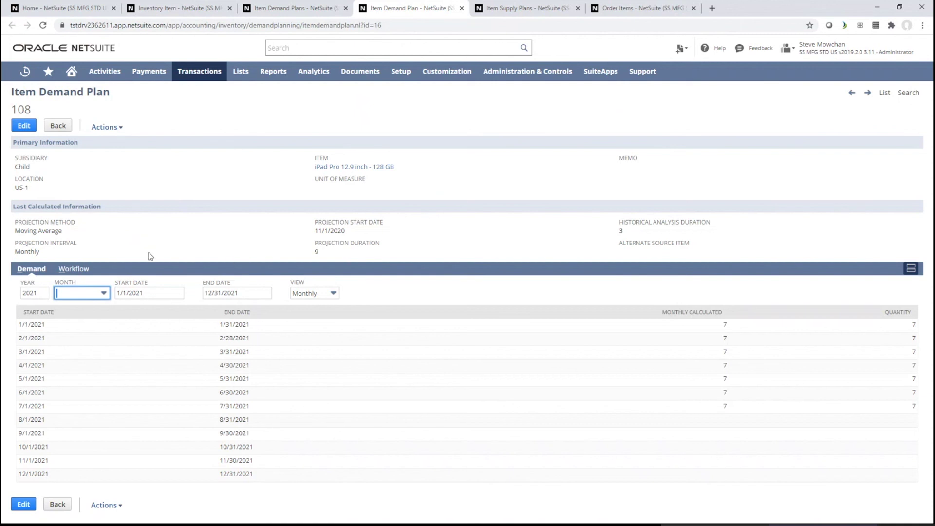
left_click(24, 125)
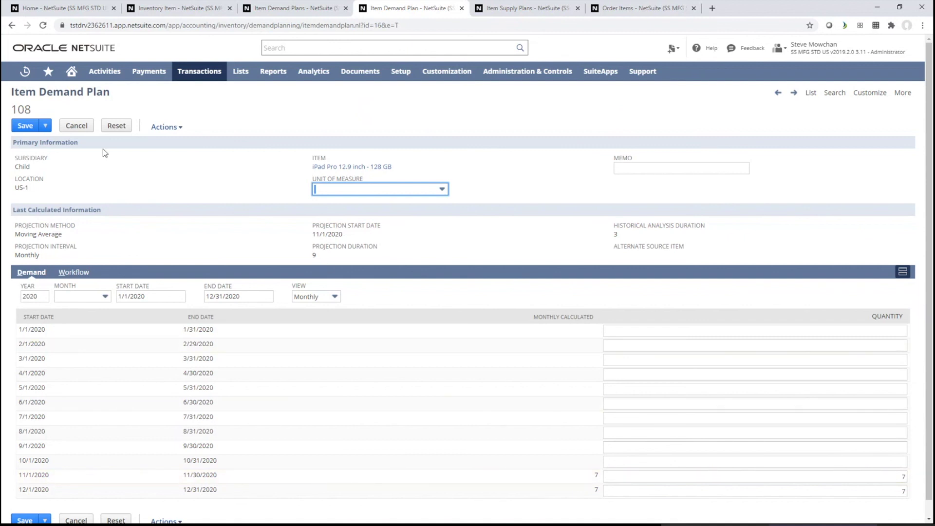
left_click(75, 128)
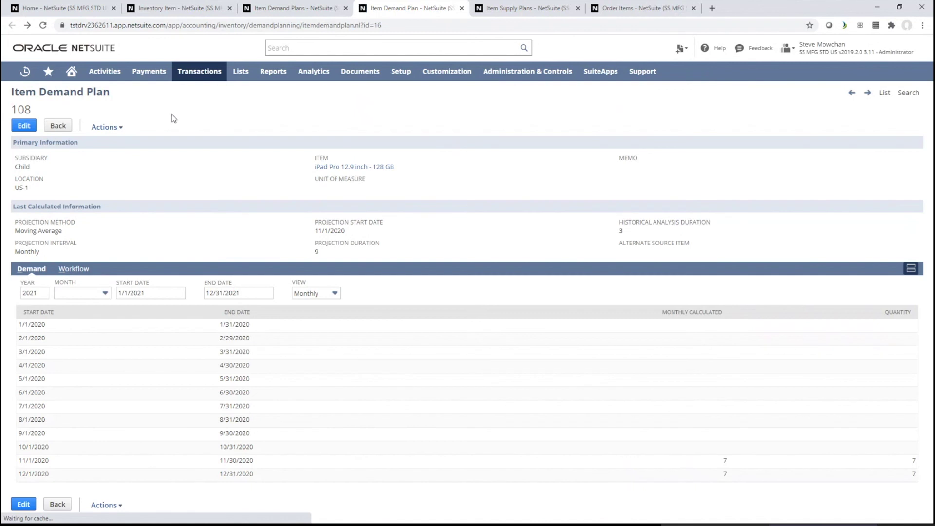